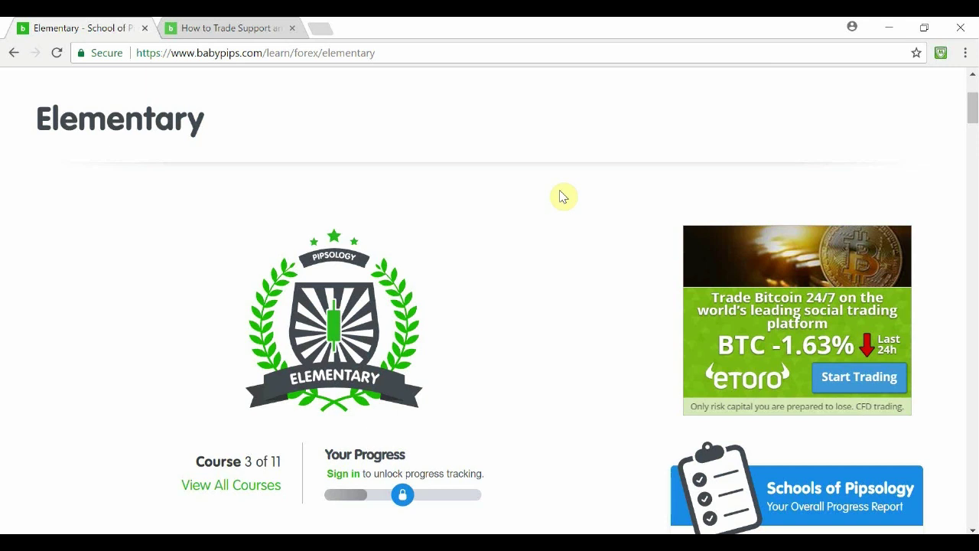
Scroll to the Grade 1 Support and Resistance Levels lessons and switch to How to Trade Support and Resistance.
scroll(562, 196, down, 7)
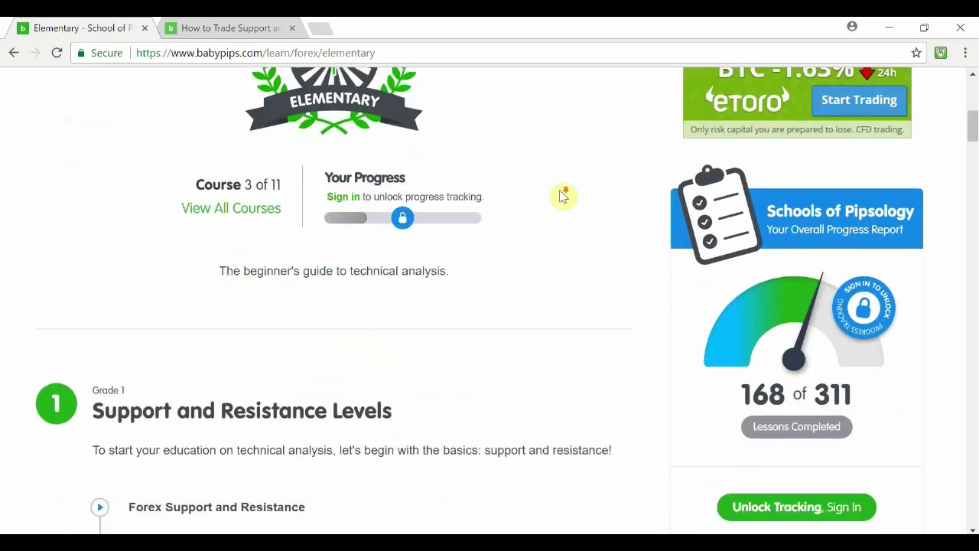
scroll(562, 197, down, 1)
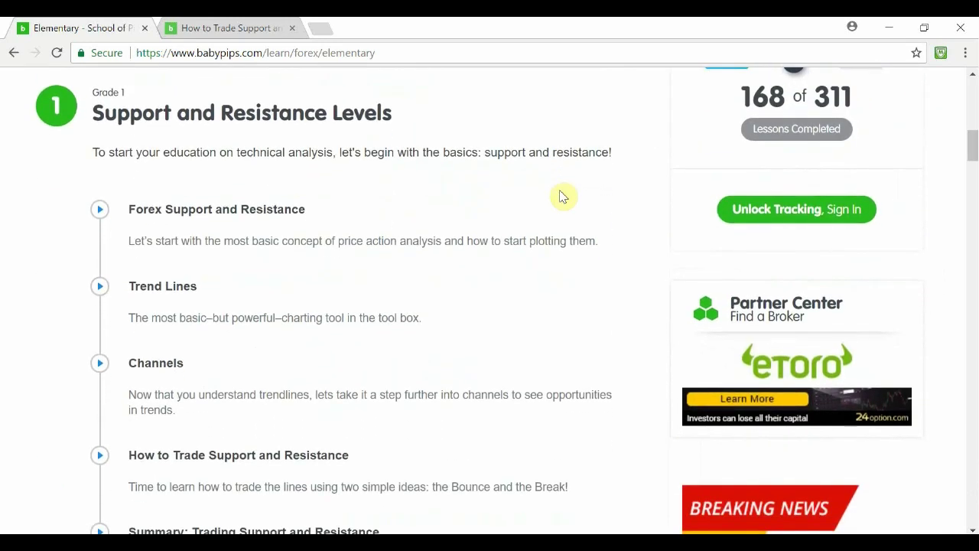
scroll(563, 197, down, 1)
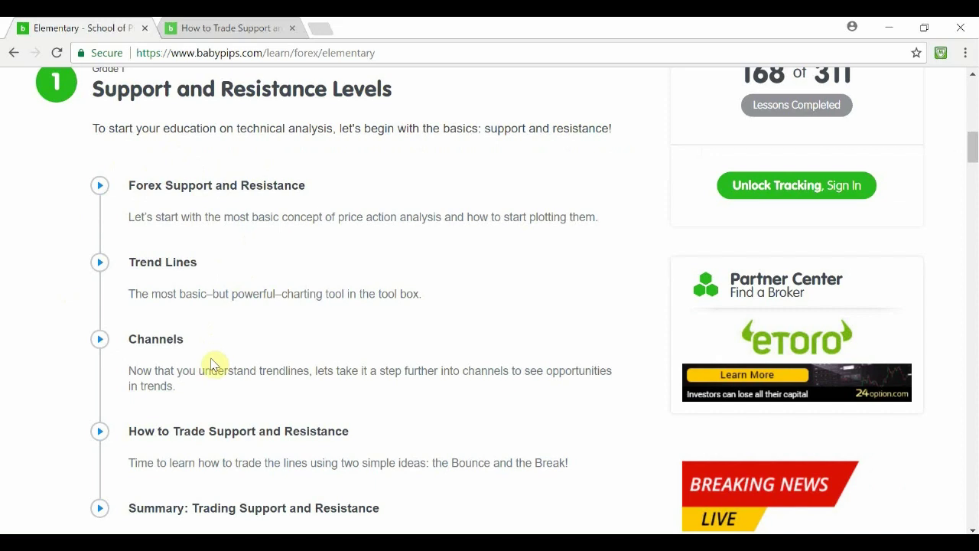
scroll(214, 363, down, 1)
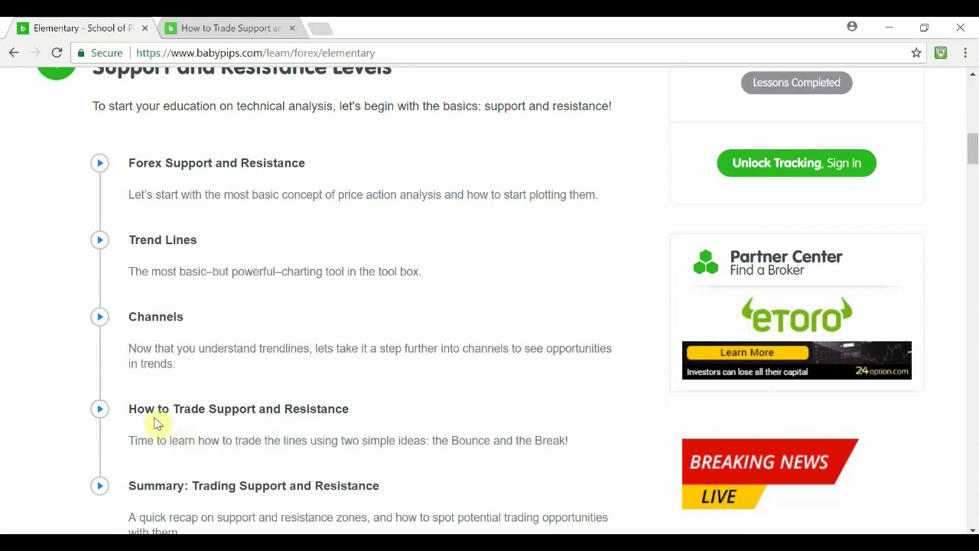
click(234, 26)
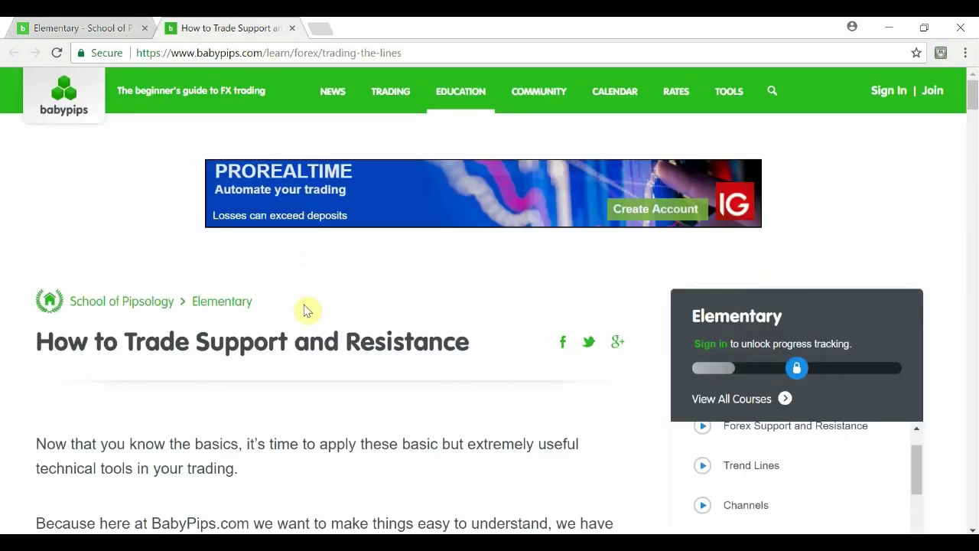
Scroll the lesson past The Bounce to The Break's EURUSD chart with 1.3064 and 1.2935 levels.
scroll(307, 306, down, 3)
scroll(306, 309, down, 3)
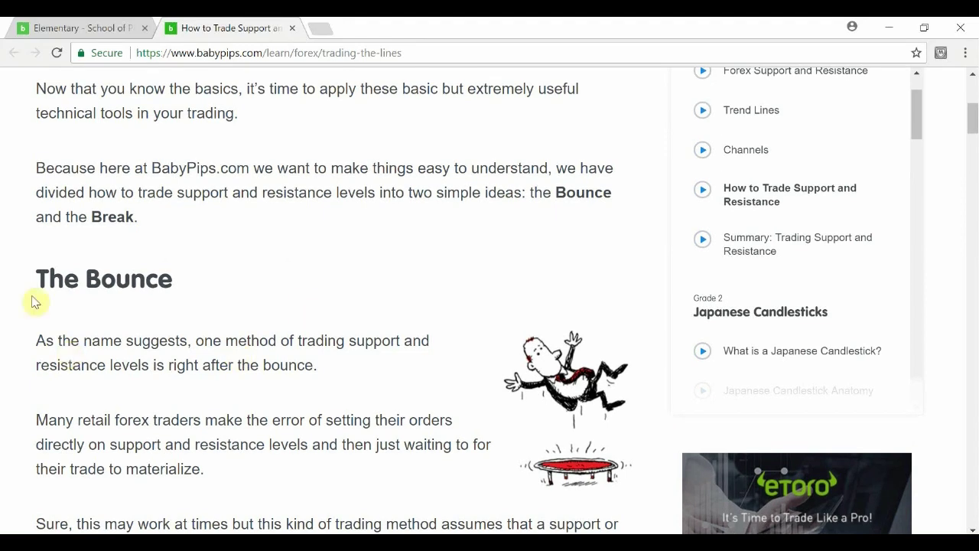
scroll(170, 369, down, 3)
scroll(170, 370, down, 1)
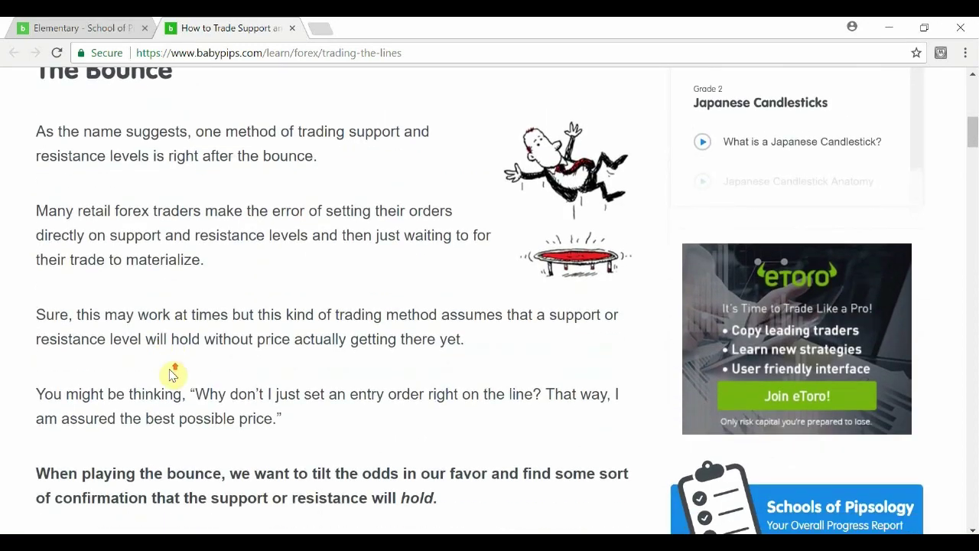
scroll(171, 375, down, 7)
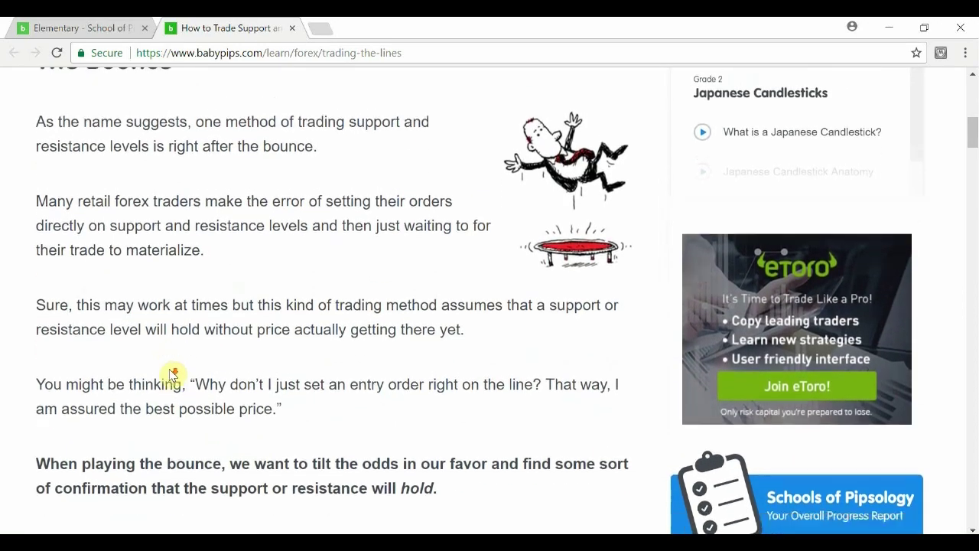
scroll(173, 375, down, 5)
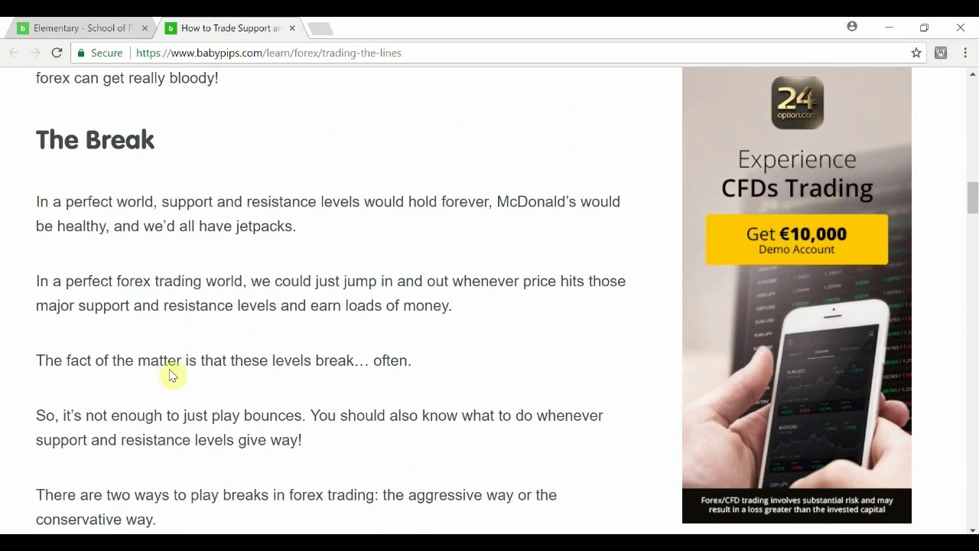
scroll(171, 375, down, 2)
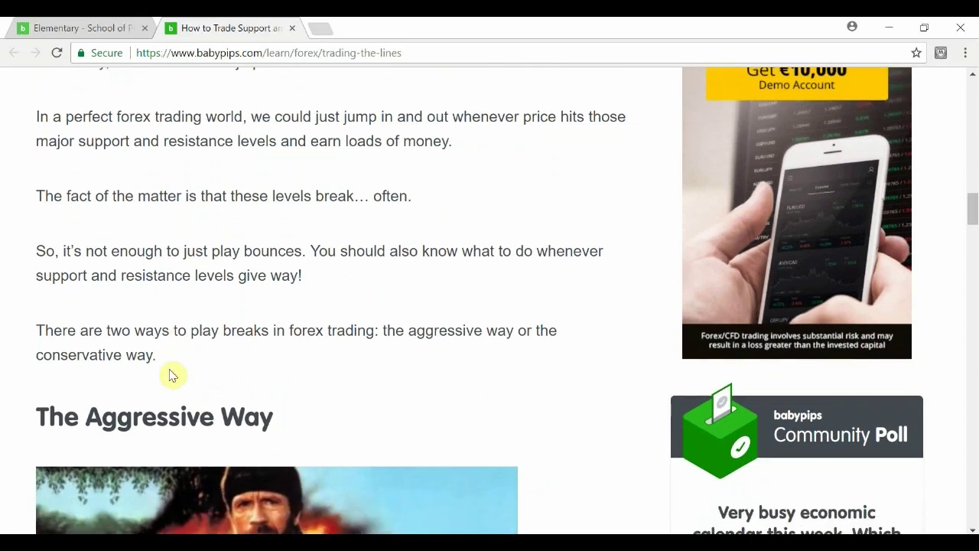
scroll(172, 375, up, 2)
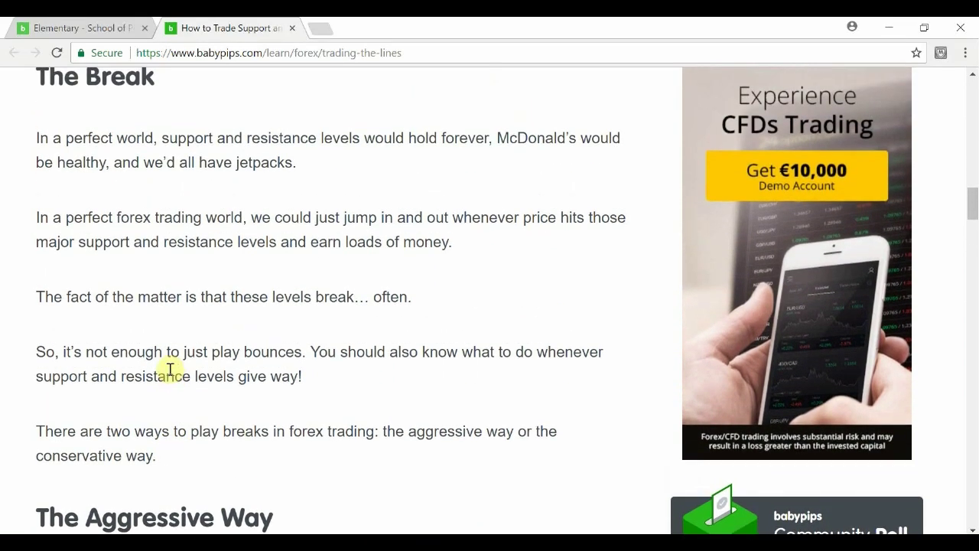
scroll(172, 369, up, 1)
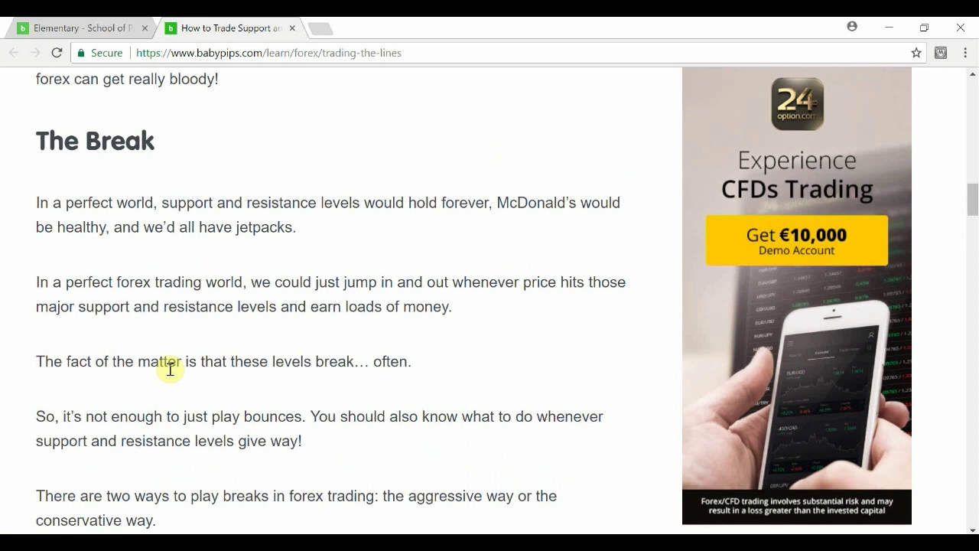
scroll(172, 370, up, 2)
scroll(172, 375, up, 1)
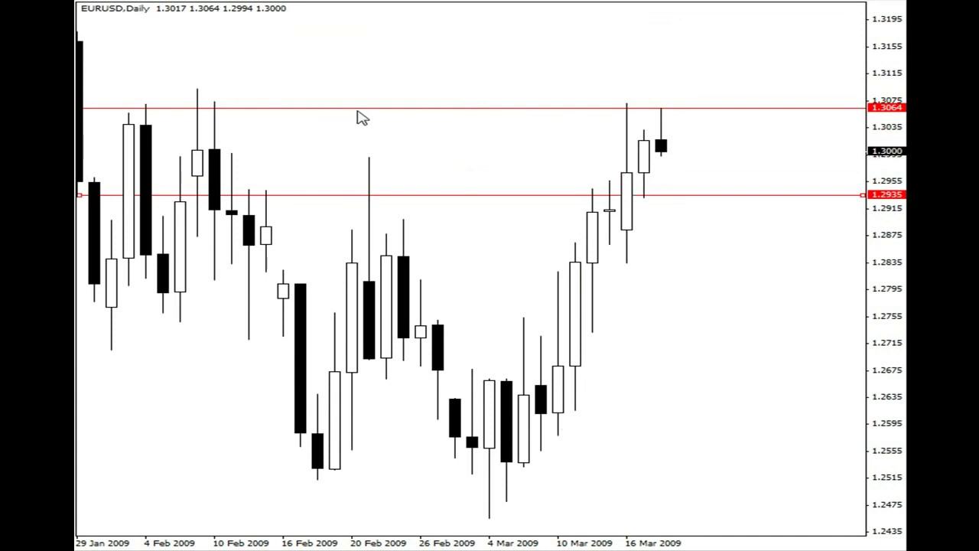
mouse_move(197, 88)
mouse_down()
mouse_move(183, 90)
mouse_move(230, 116)
mouse_move(196, 93)
mouse_up()
mouse_move(97, 119)
mouse_down()
mouse_move(110, 145)
mouse_move(94, 114)
mouse_up()
mouse_move(621, 113)
mouse_down()
mouse_move(616, 123)
mouse_move(649, 136)
mouse_move(662, 129)
mouse_move(699, 137)
mouse_move(694, 120)
mouse_up()
key(ctrl+z)
key(ctrl+z)
key(ctrl+z)
key(ctrl+z)
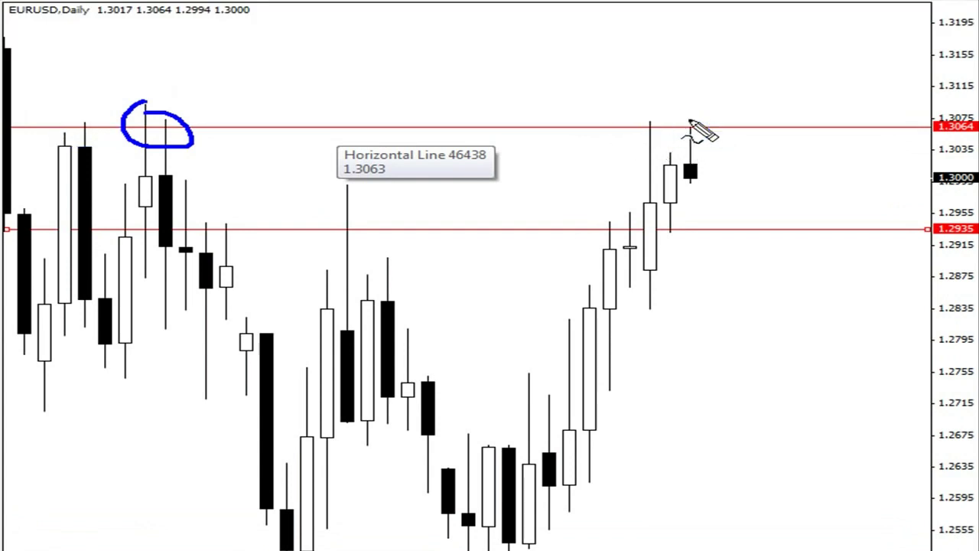
drag(92, 126, 666, 124)
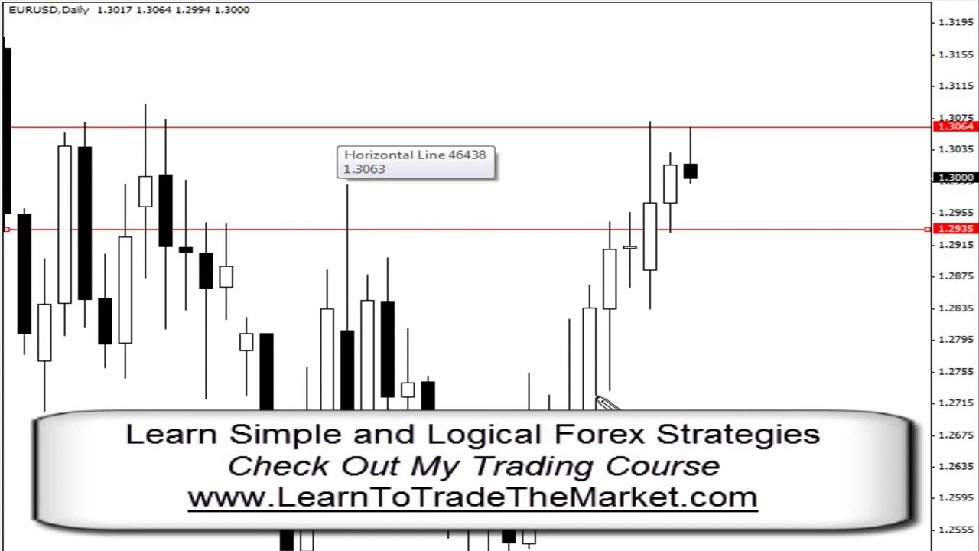
Hand-draw blue lines near 1.2740 and 1.2835, along 1.2935 and at the 1.3064 high.
drag(610, 388, 680, 388)
drag(642, 309, 693, 308)
drag(665, 229, 764, 229)
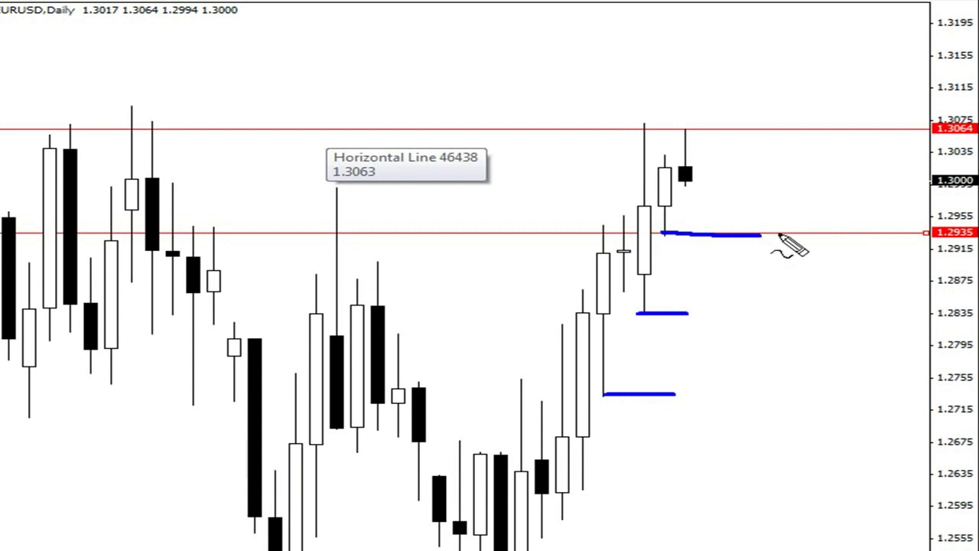
drag(642, 125, 762, 126)
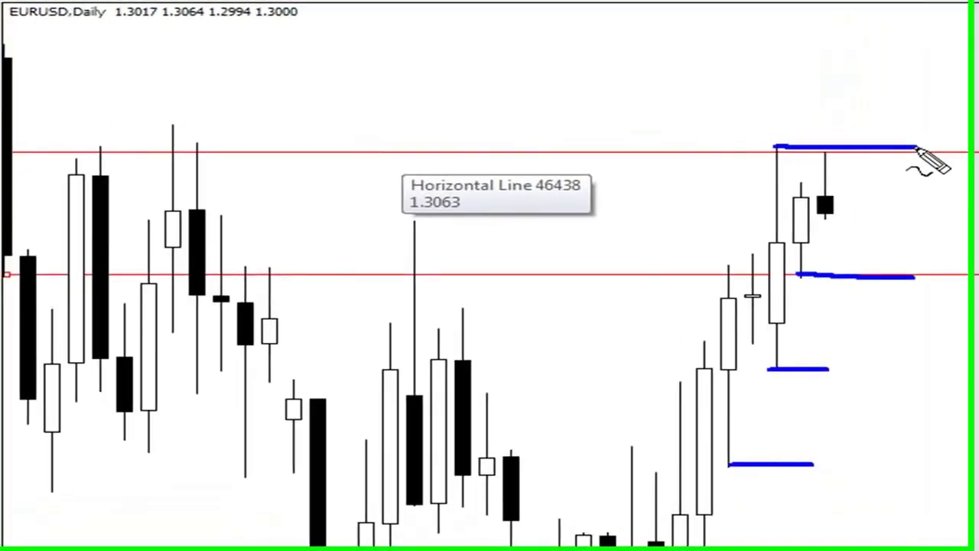
Trace the lower red level and two more swing levels in blue, then undo the strokes.
drag(253, 271, 814, 277)
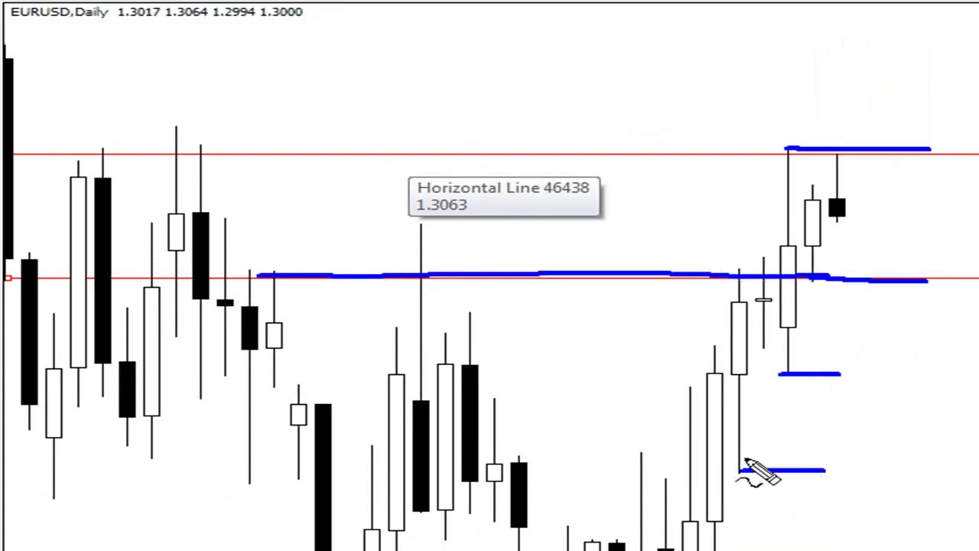
drag(605, 468, 781, 474)
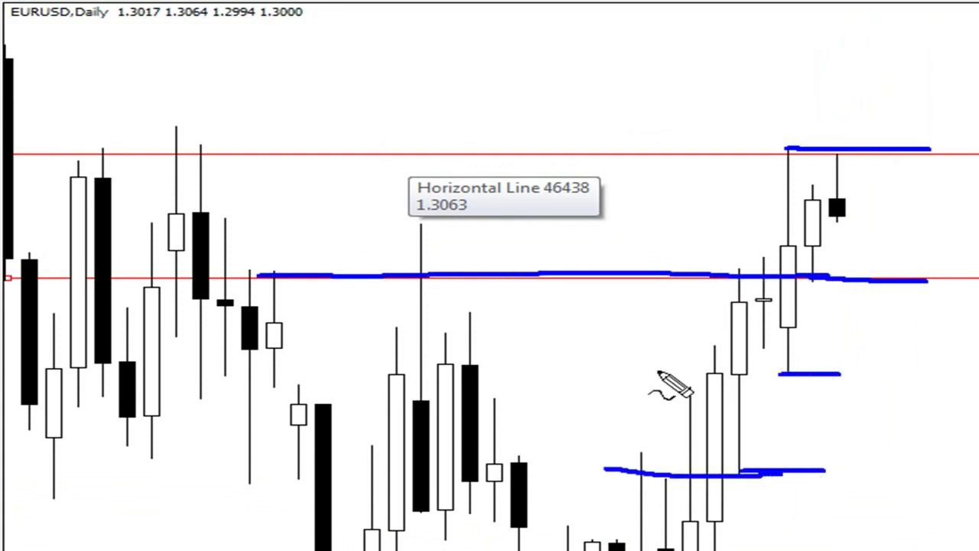
drag(389, 367, 915, 371)
key(ctrl+z)
key(ctrl+z)
key(ctrl+z)
key(ctrl+z)
key(ctrl+z)
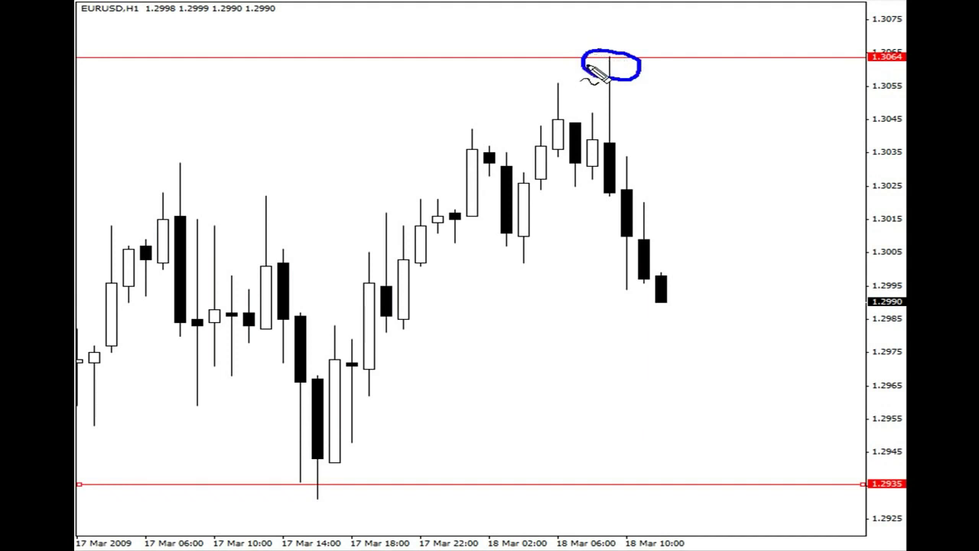
Erase the circle, sketch the rally and wick into the 1.3064 high, then undo both strokes.
key(e)
mouse_move(298, 476)
mouse_down()
mouse_move(426, 291)
mouse_move(564, 136)
mouse_up()
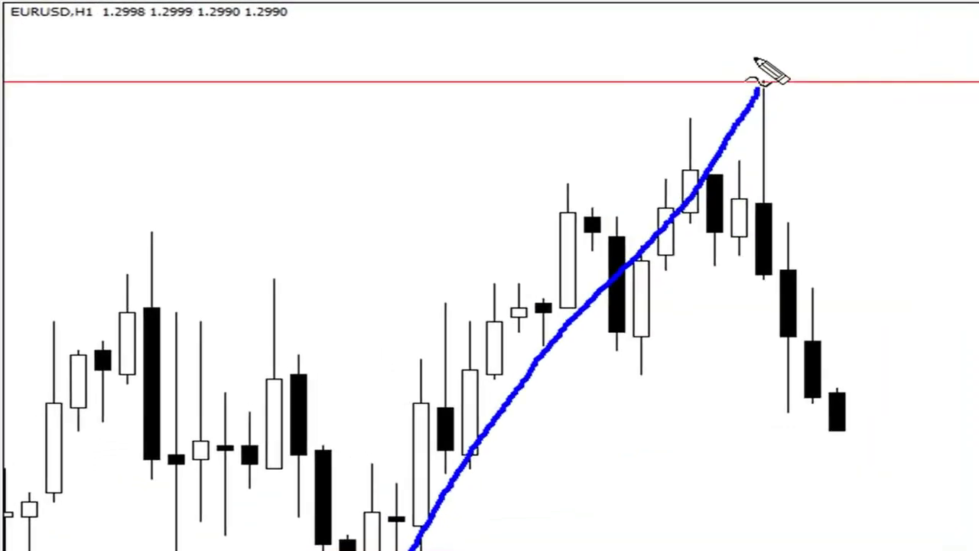
mouse_move(757, 57)
mouse_down()
mouse_move(756, 73)
mouse_move(780, 76)
mouse_up()
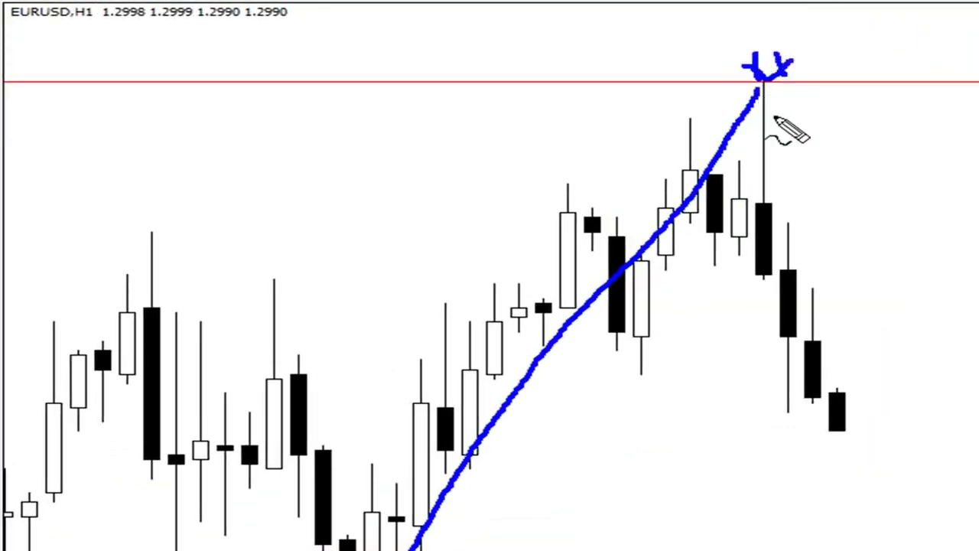
key(ctrl+z)
key(ctrl+z)
key(ctrl+z)
key(ctrl+z)
key(ctrl+z)
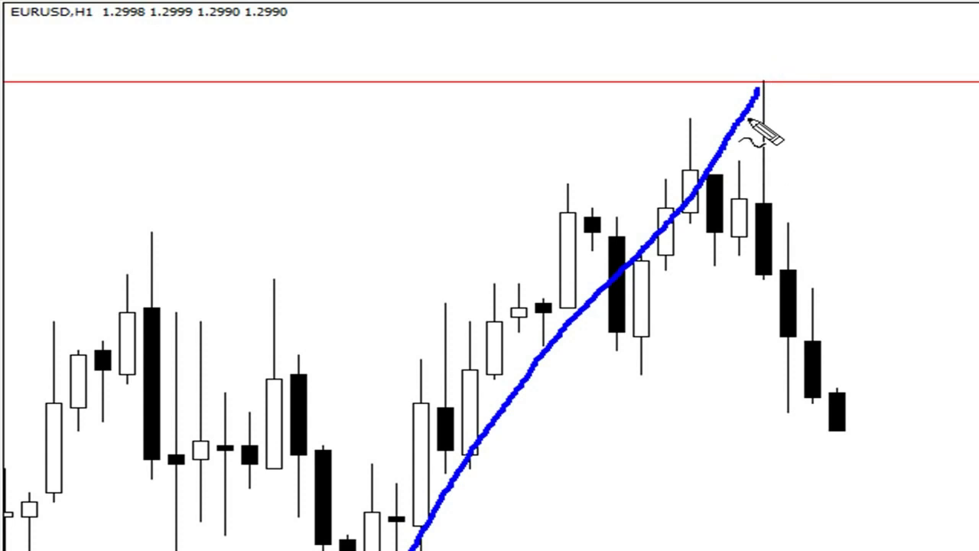
key(ctrl+z)
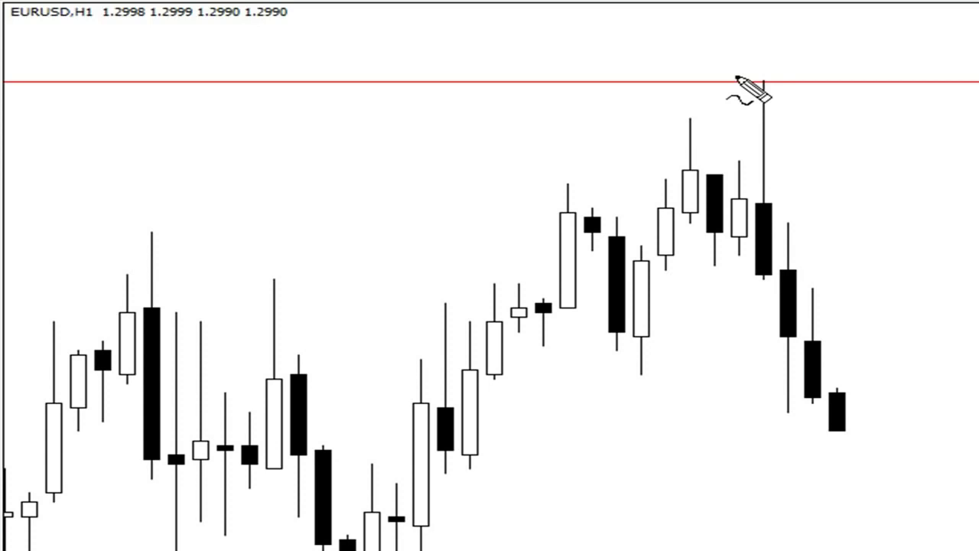
mouse_move(736, 76)
mouse_down()
mouse_move(744, 286)
mouse_move(816, 291)
mouse_move(817, 104)
mouse_move(765, 69)
mouse_move(736, 73)
mouse_up()
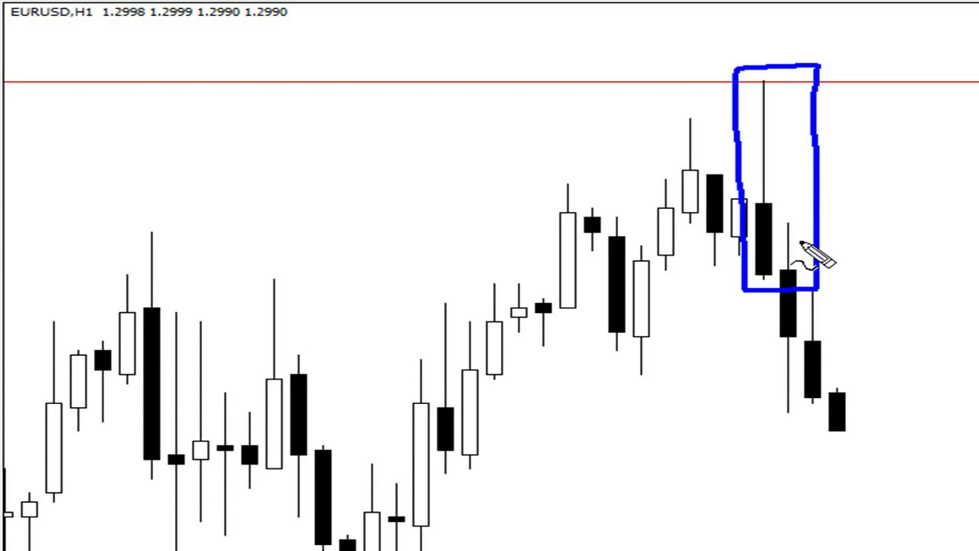
key(e)
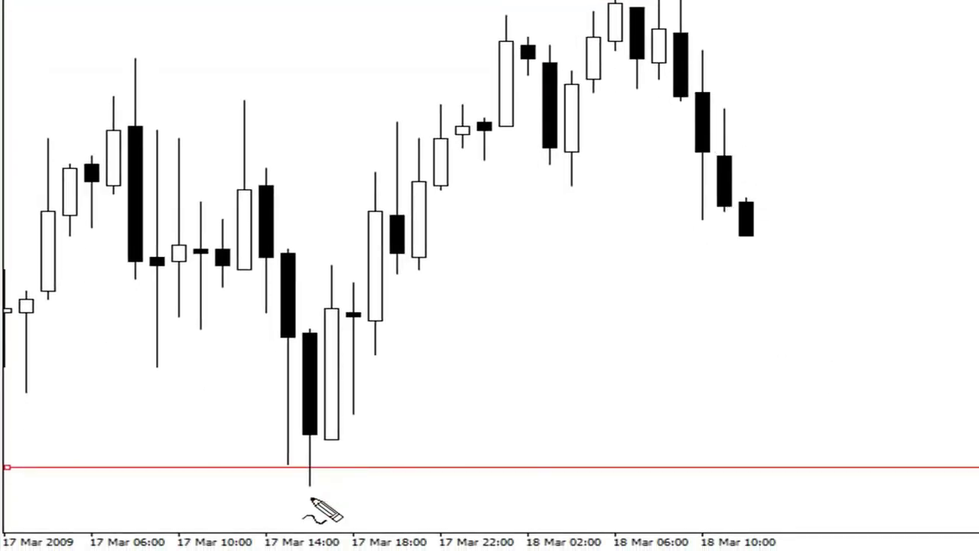
drag(277, 465, 936, 456)
mouse_move(309, 446)
mouse_down()
mouse_move(289, 492)
mouse_move(341, 452)
mouse_move(286, 448)
mouse_up()
key(ctrl+z)
key(Escape)
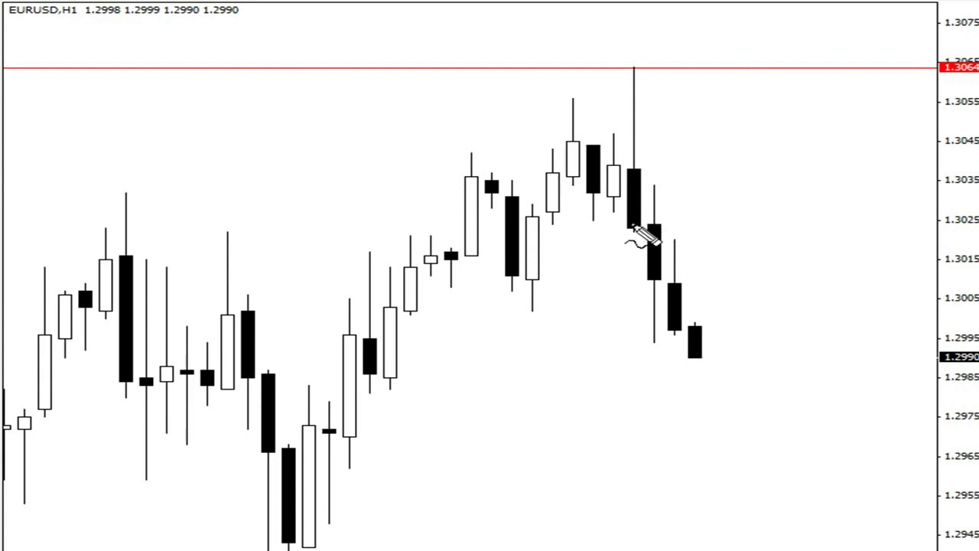
Draw blue lines at the 1.3025 entry, above 1.3064 labelled 40, near 1.2980 and on 1.2935.
drag(635, 225, 867, 218)
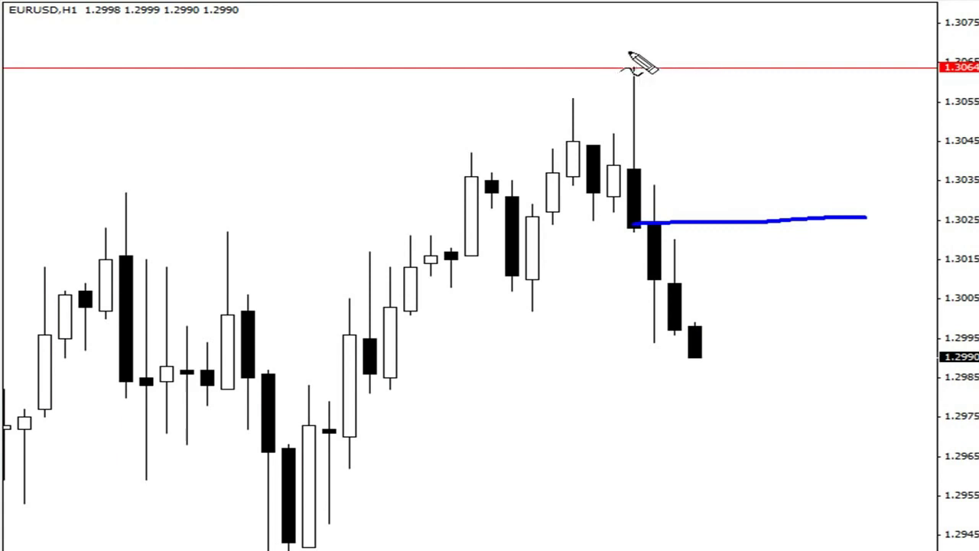
drag(646, 56, 883, 54)
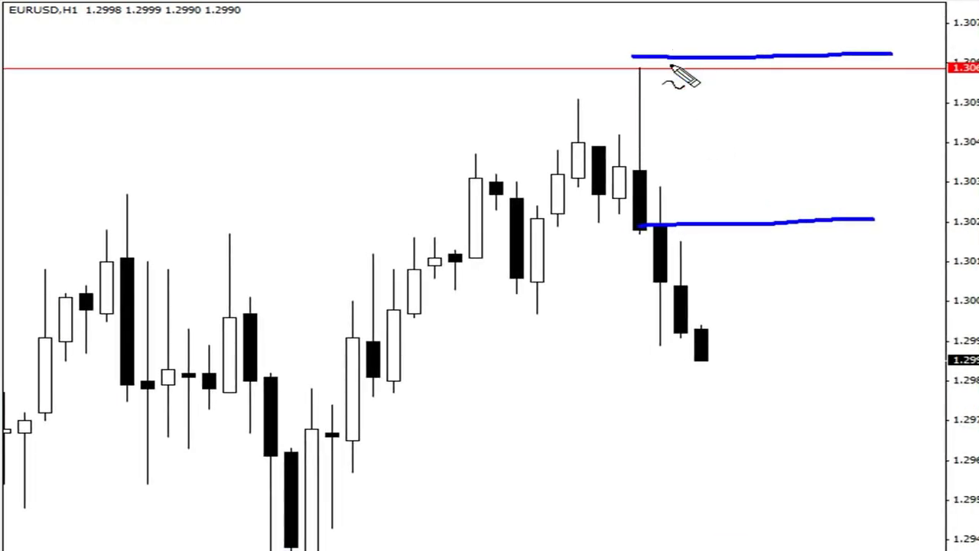
mouse_move(691, 17)
mouse_down()
mouse_move(692, 29)
mouse_move(728, 31)
mouse_move(716, 42)
mouse_move(764, 29)
mouse_up()
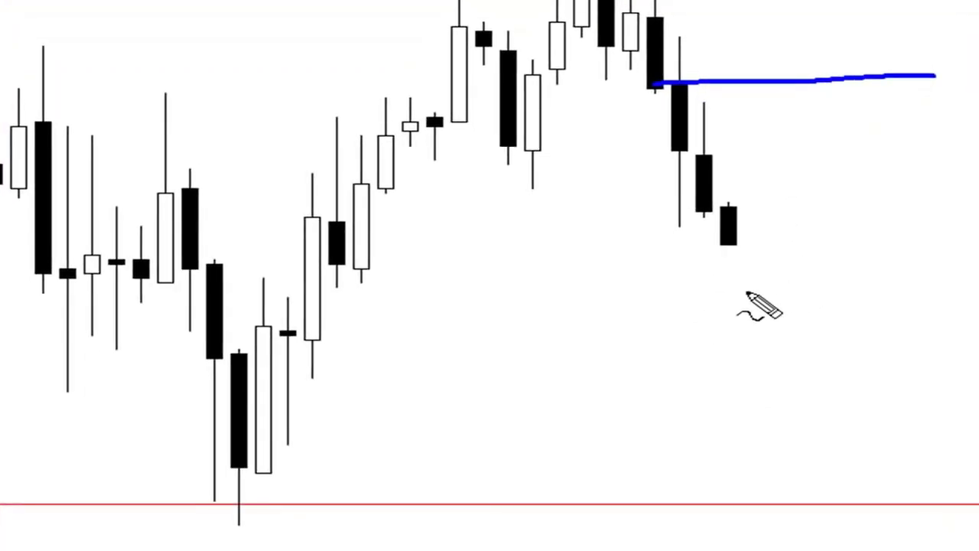
drag(748, 293, 929, 299)
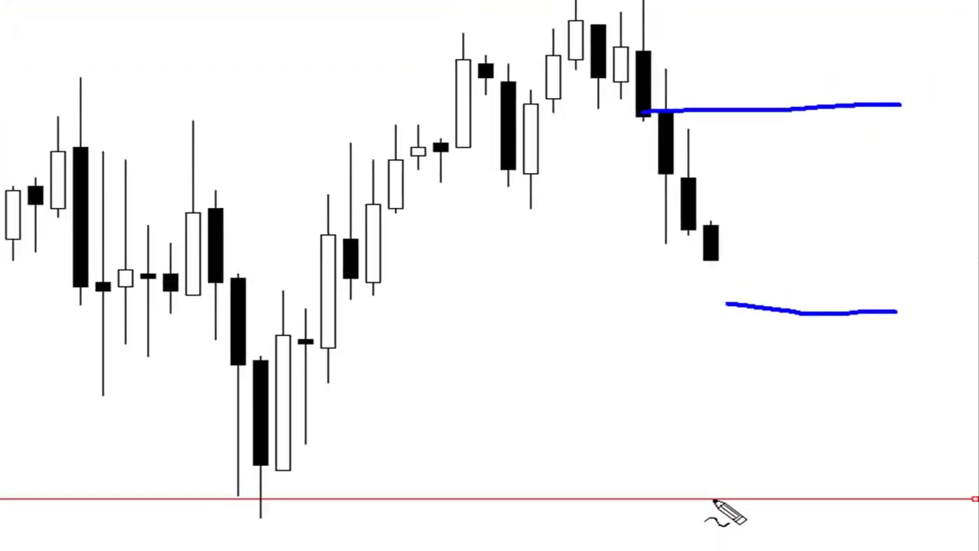
drag(719, 500, 932, 498)
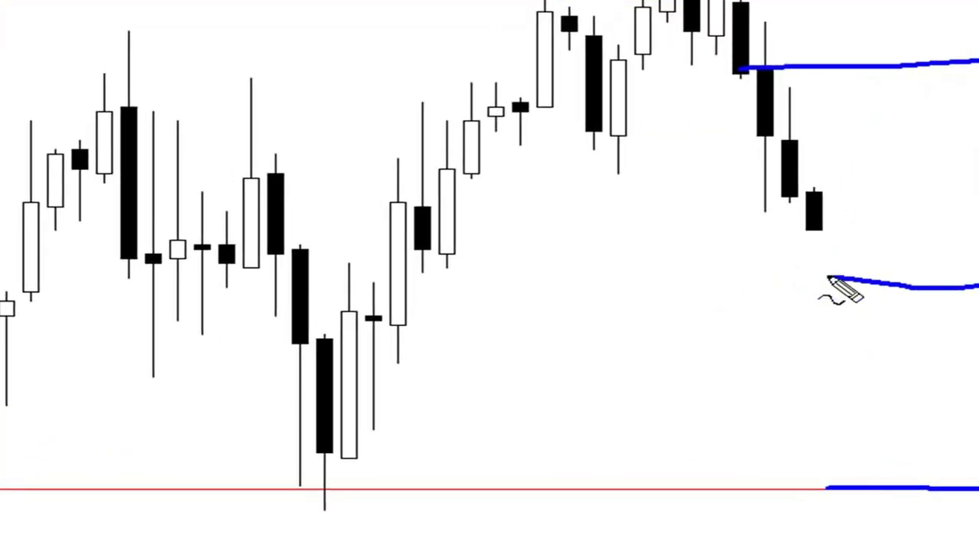
Extend the 1.2980 line, write +40 beside it, and draw a blue arrow down to 1.2935.
mouse_move(796, 280)
mouse_down()
mouse_move(853, 284)
mouse_move(804, 273)
mouse_move(837, 299)
mouse_move(849, 281)
mouse_move(851, 303)
mouse_move(863, 280)
mouse_move(884, 277)
mouse_up()
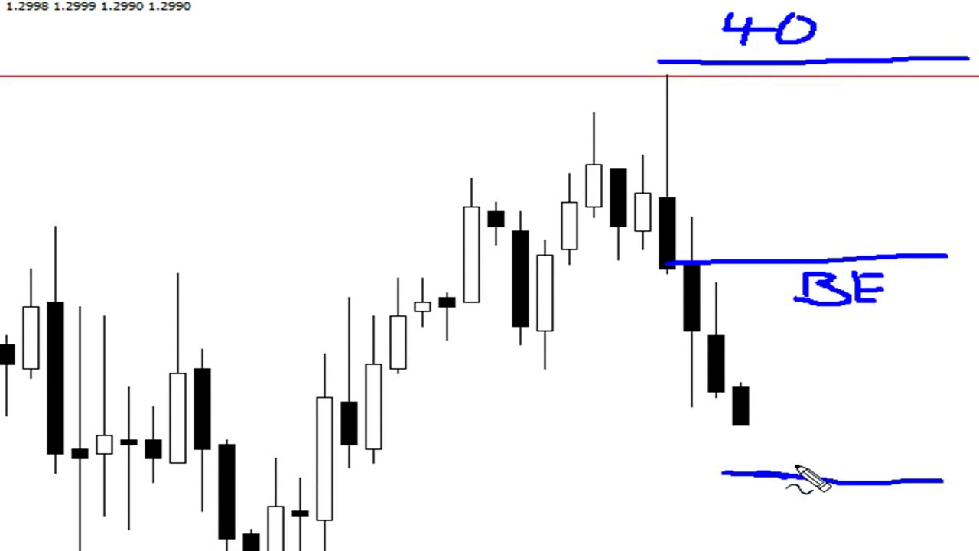
mouse_move(812, 437)
mouse_down()
mouse_move(814, 462)
mouse_move(836, 449)
mouse_move(863, 454)
mouse_move(863, 444)
mouse_move(892, 437)
mouse_move(886, 454)
mouse_move(910, 442)
mouse_up()
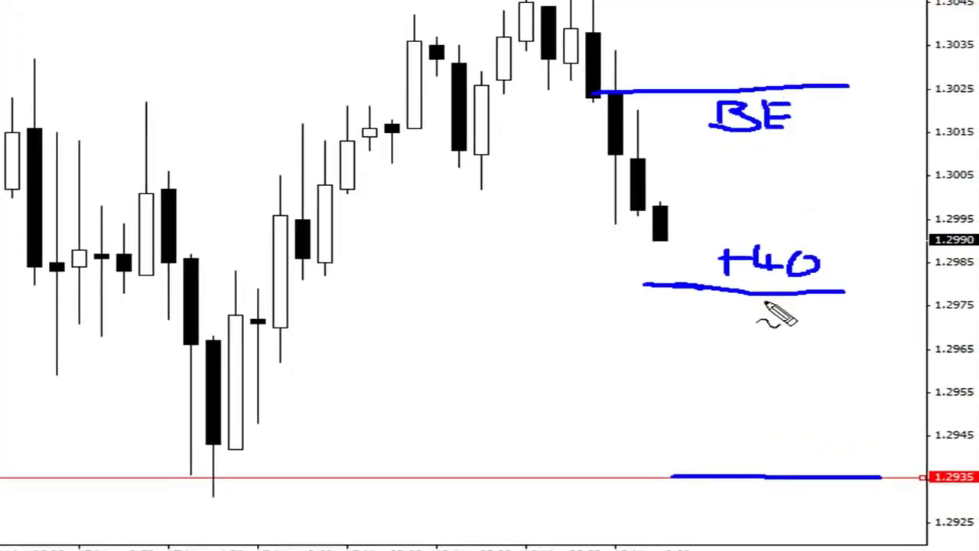
mouse_move(754, 312)
mouse_down()
mouse_move(781, 475)
mouse_move(798, 438)
mouse_up()
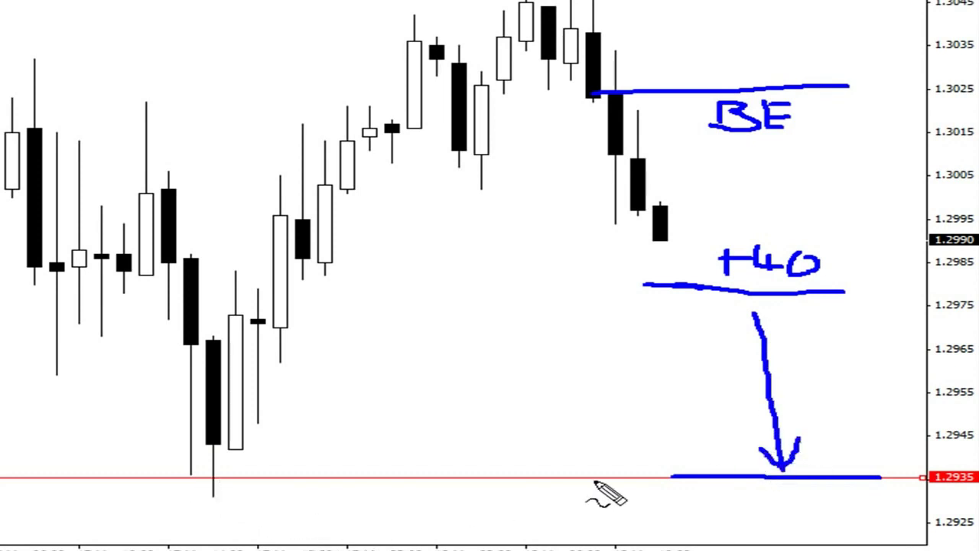